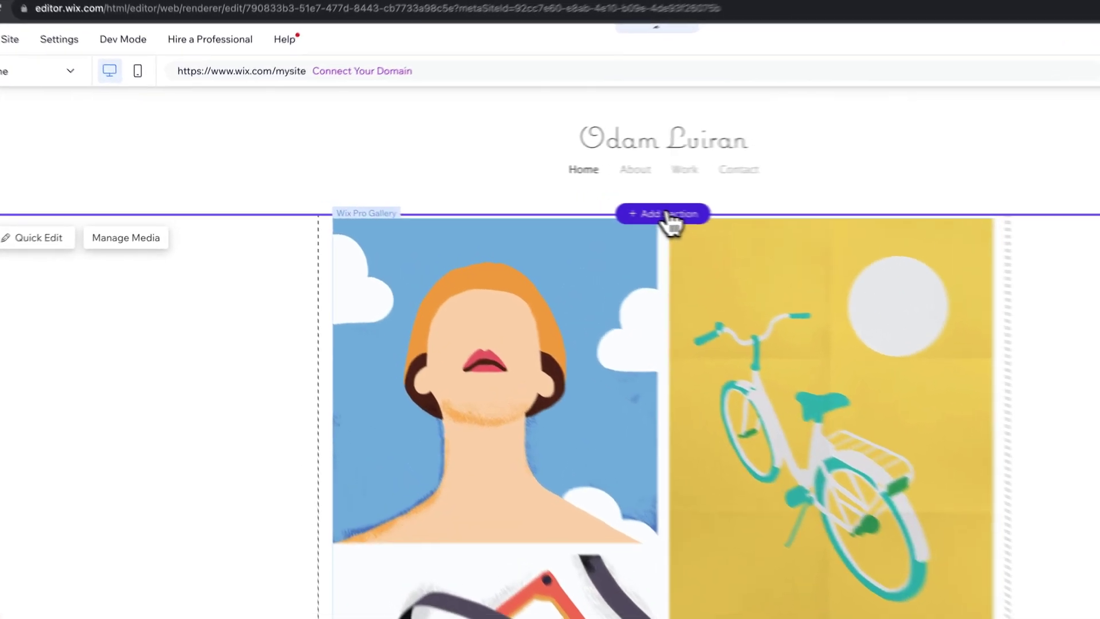
# - Insert a blank Basic section template directly above the illustration gallery
pyautogui.click(559, 204)
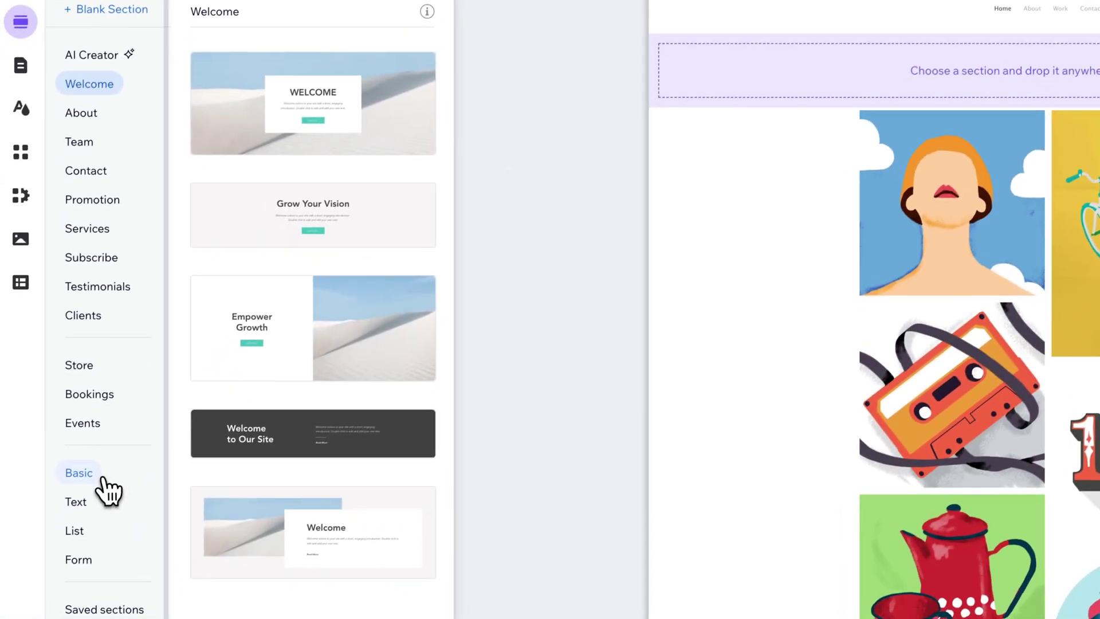
pyautogui.click(103, 481)
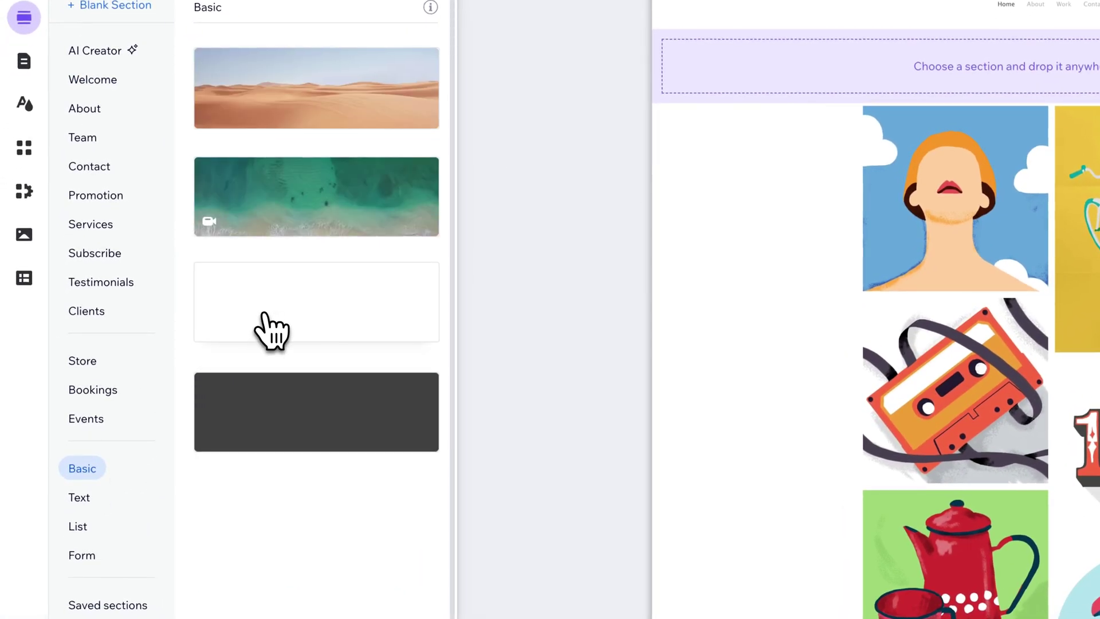
pyautogui.click(325, 320)
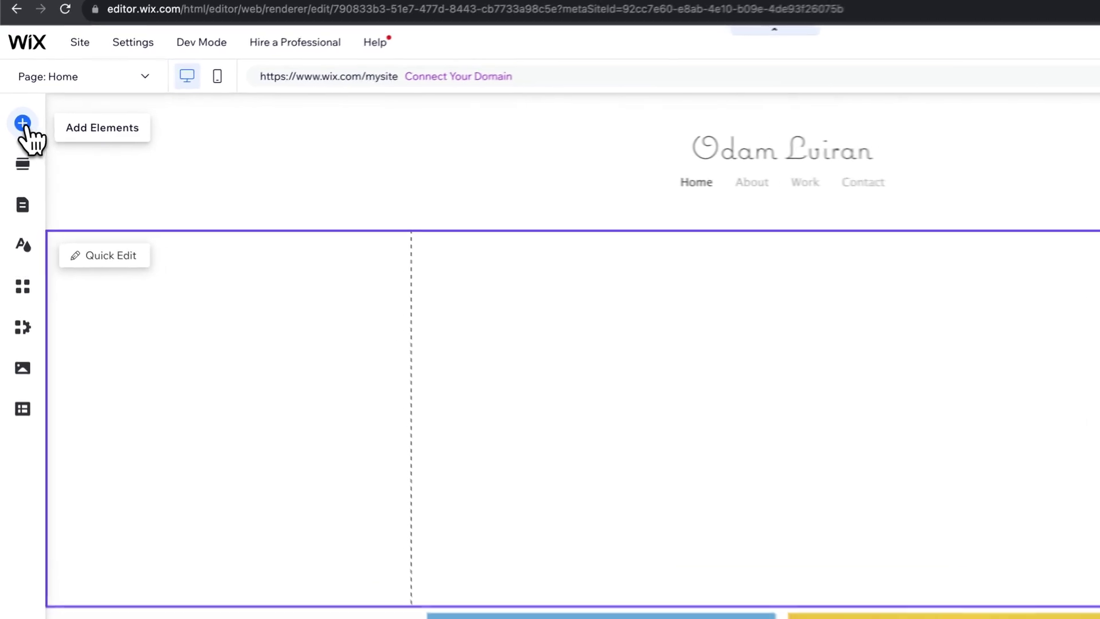
# - Add a YouTube single video player from Video & Music into the new section
pyautogui.click(24, 124)
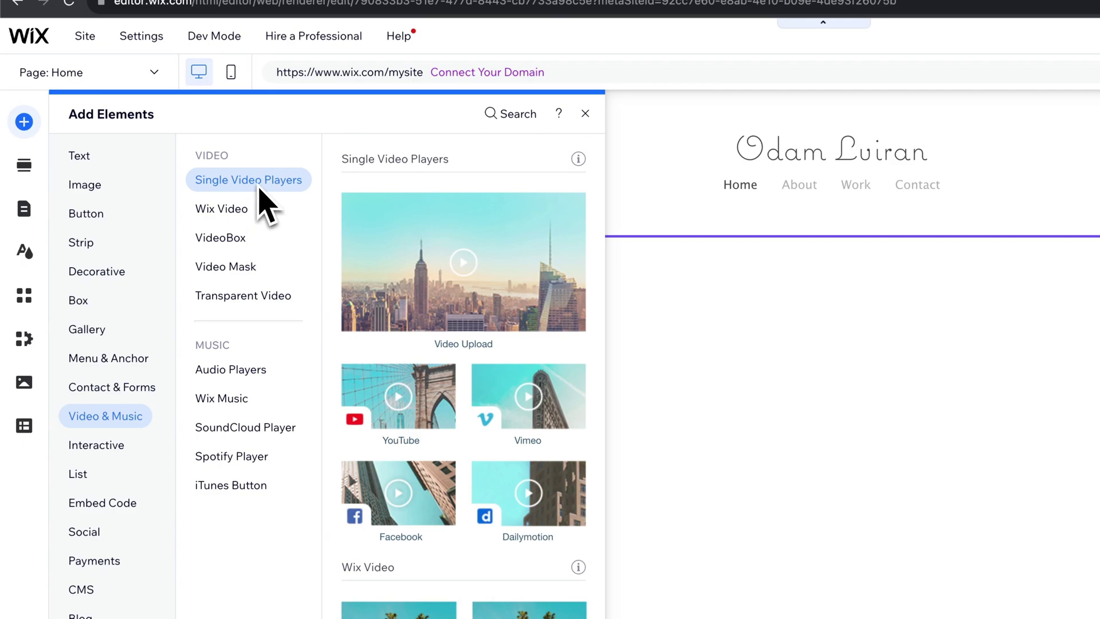
pyautogui.click(384, 398)
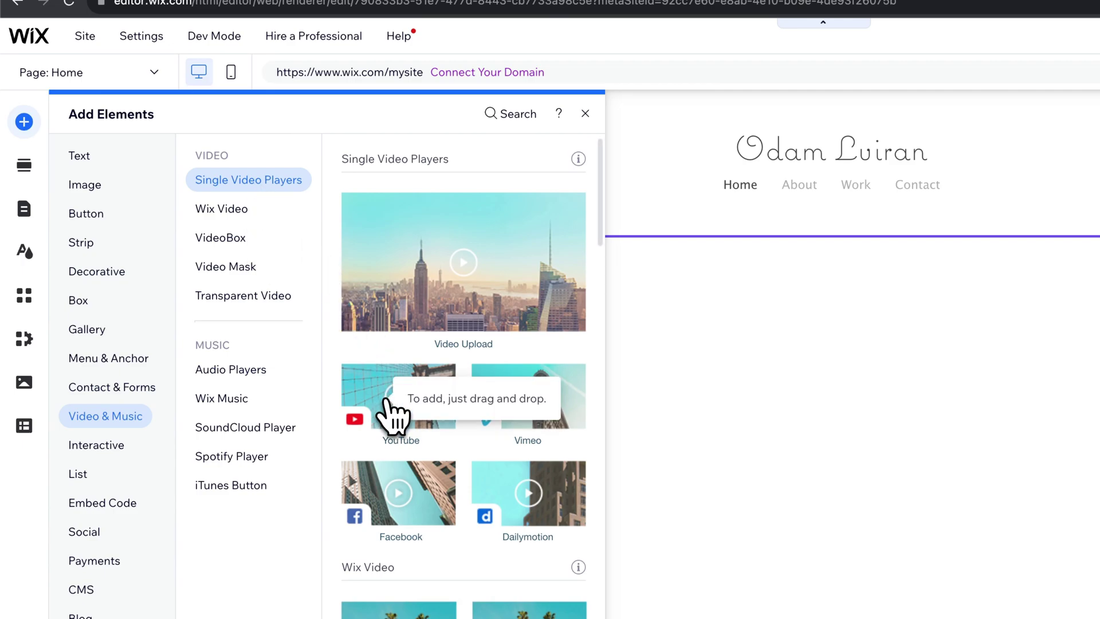
pyautogui.click(391, 404)
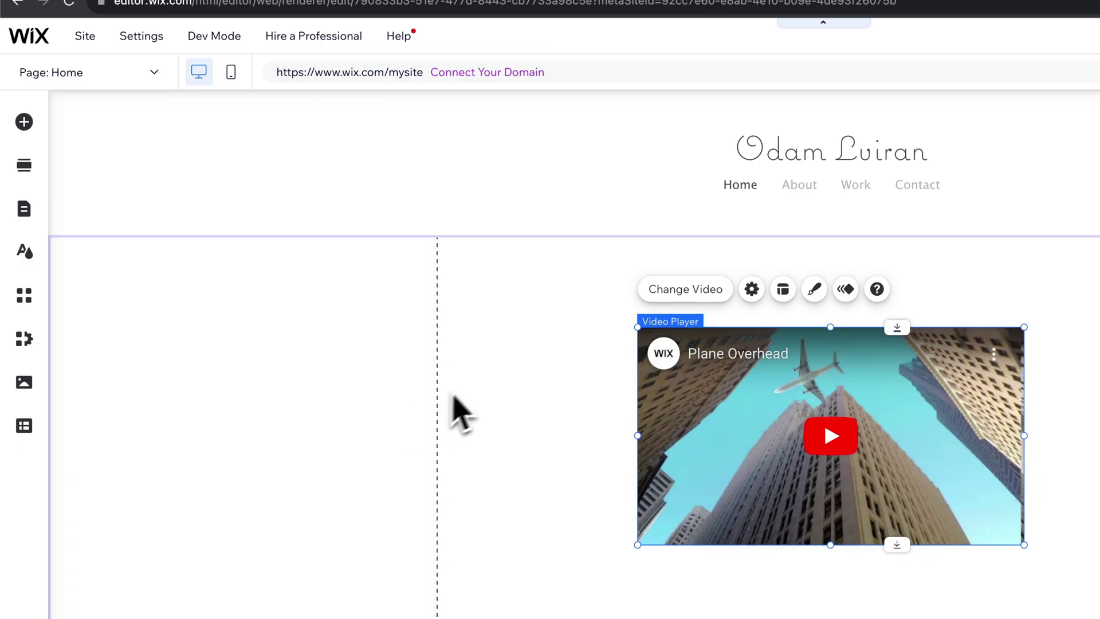
# - Search YouTube for 'download figma free' in the player settings and add the first result
pyautogui.click(380, 216)
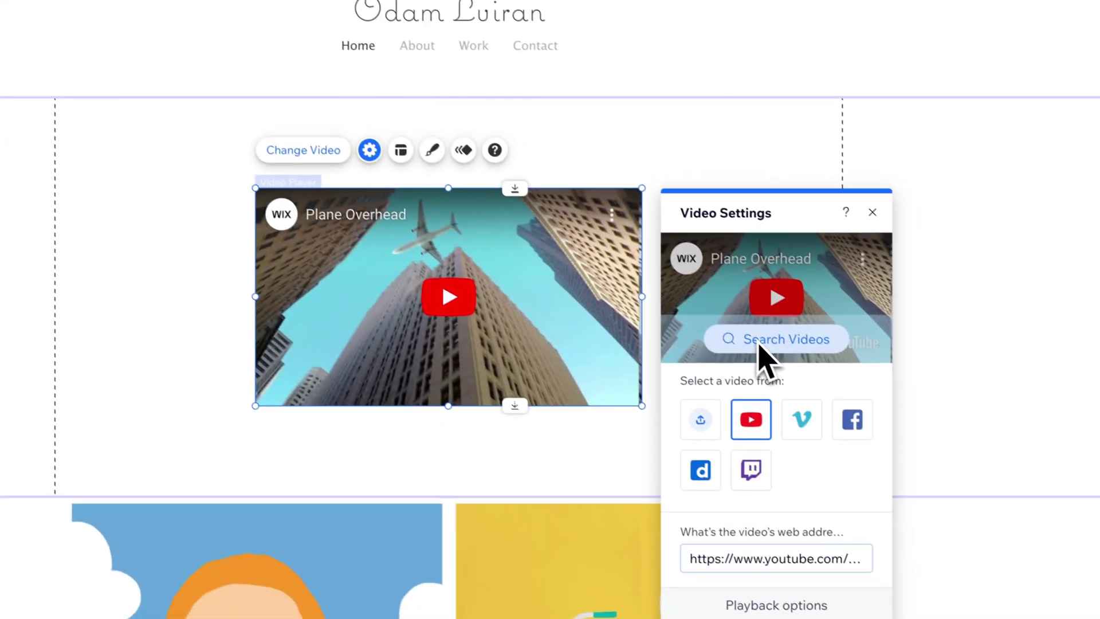
pyautogui.moveTo(728, 555); pyautogui.dragTo(881, 564)
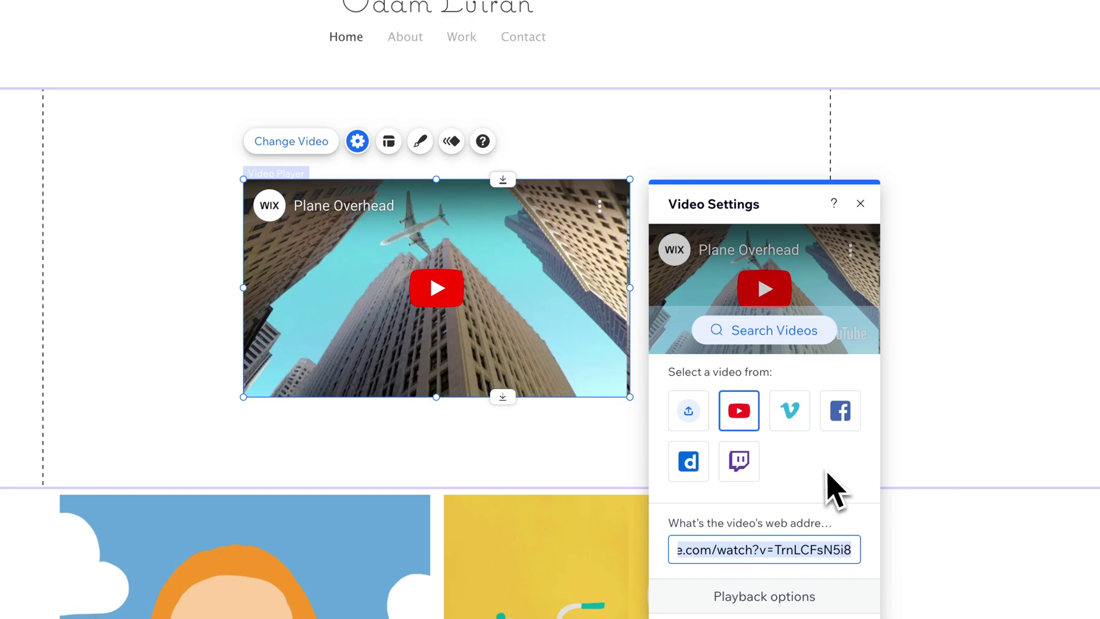
pyautogui.click(764, 333)
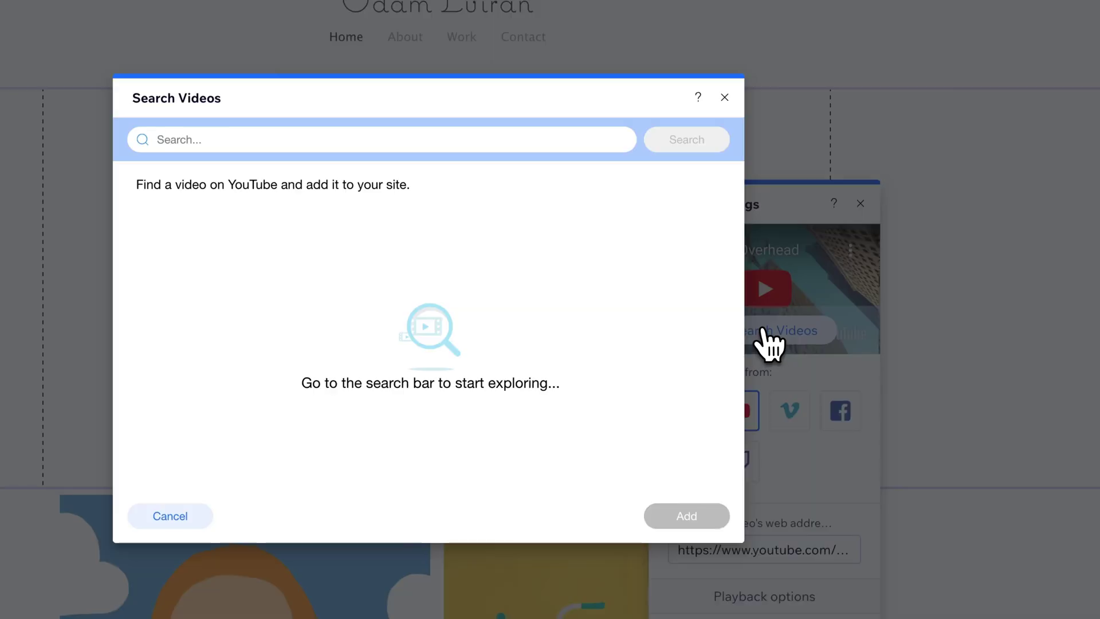
pyautogui.click(467, 140)
pyautogui.write('download figma free')
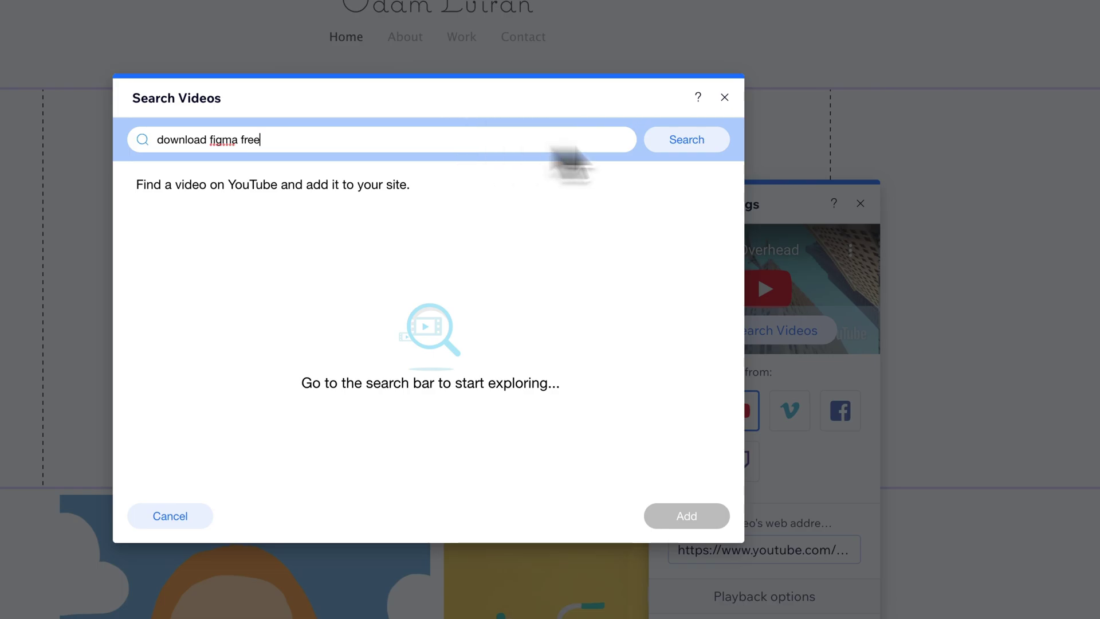
pyautogui.click(689, 145)
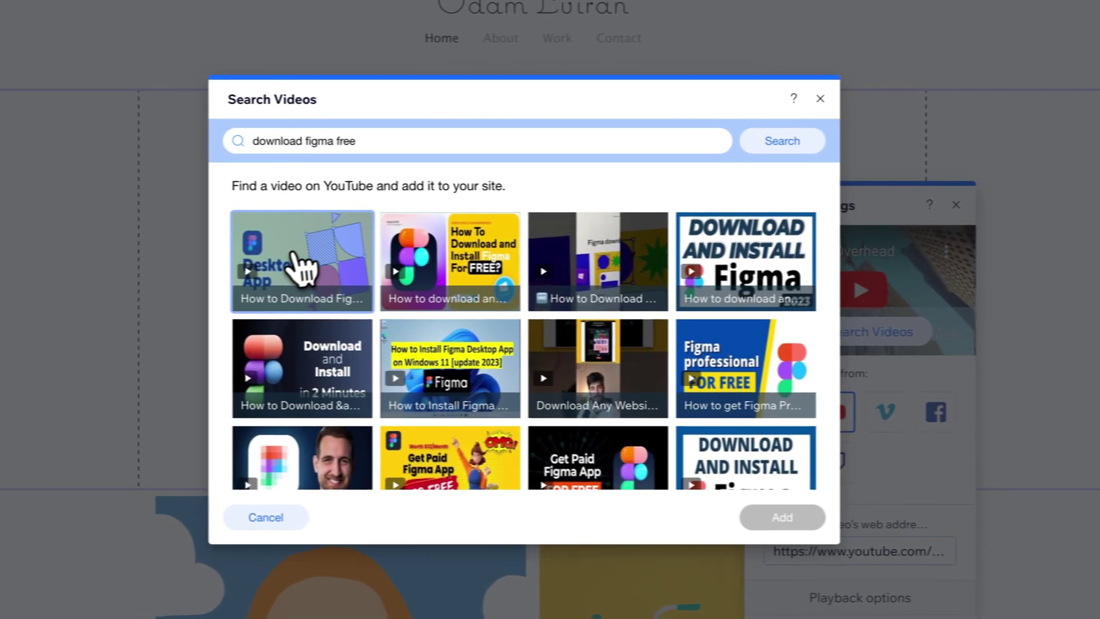
pyautogui.click(330, 280)
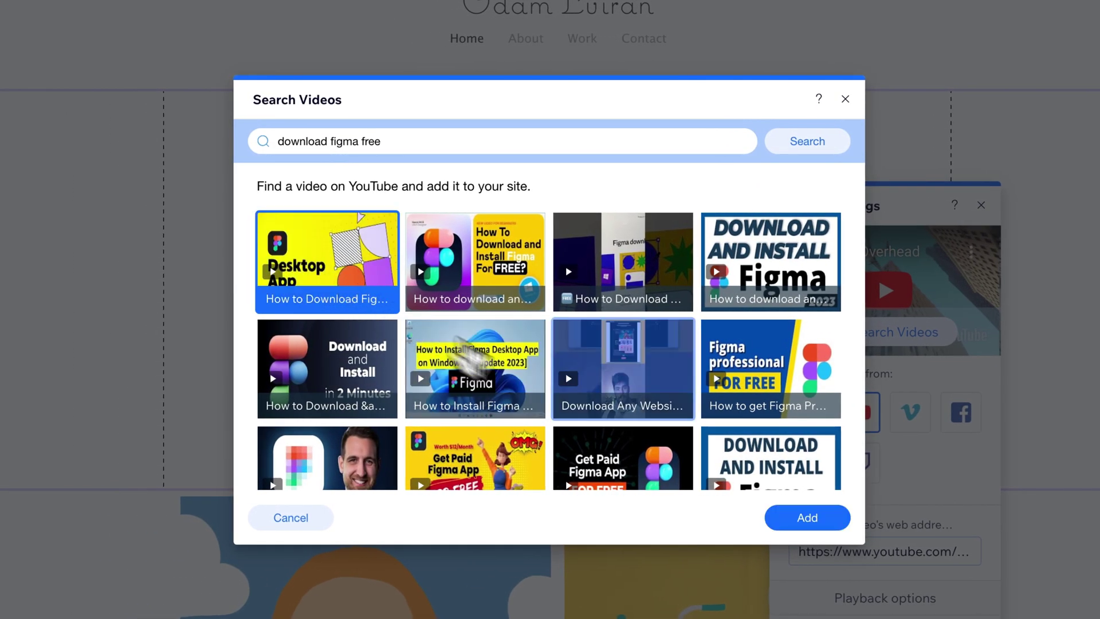
pyautogui.click(808, 523)
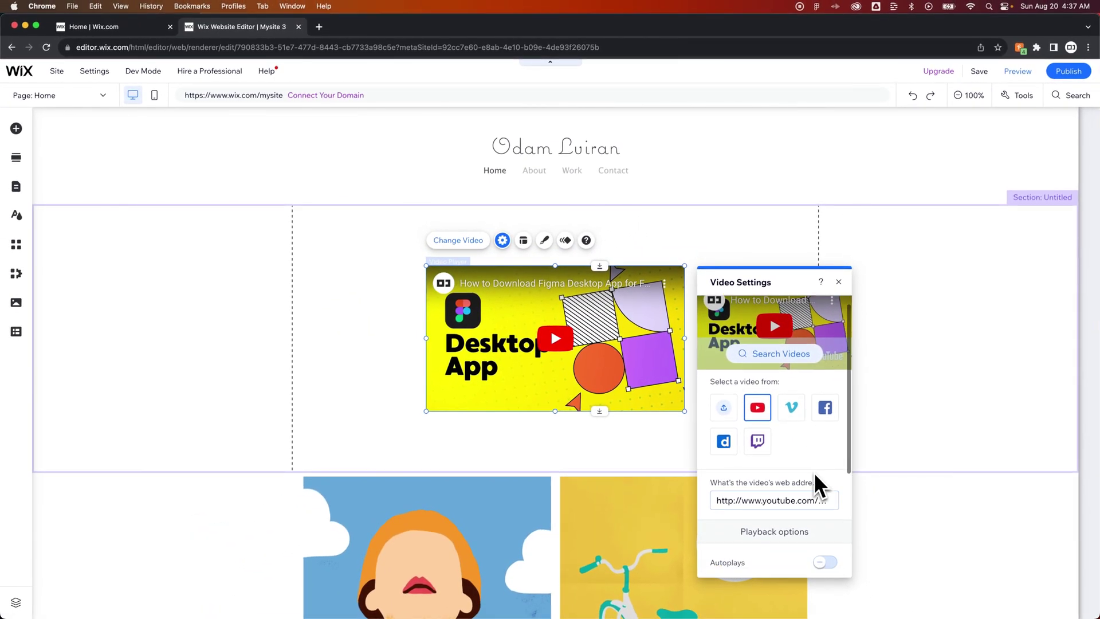
pyautogui.scroll(-3, 814, 472)
pyautogui.scroll(-2, 750, 462)
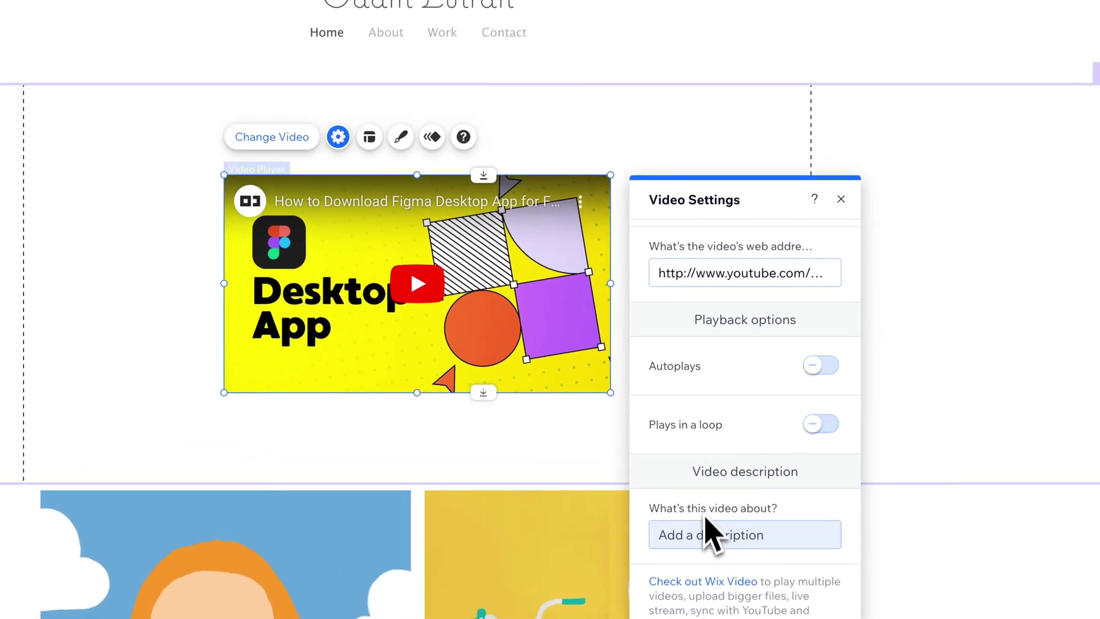
# - Close the Video Settings panel with Autoplay and Loop left off
pyautogui.click(840, 199)
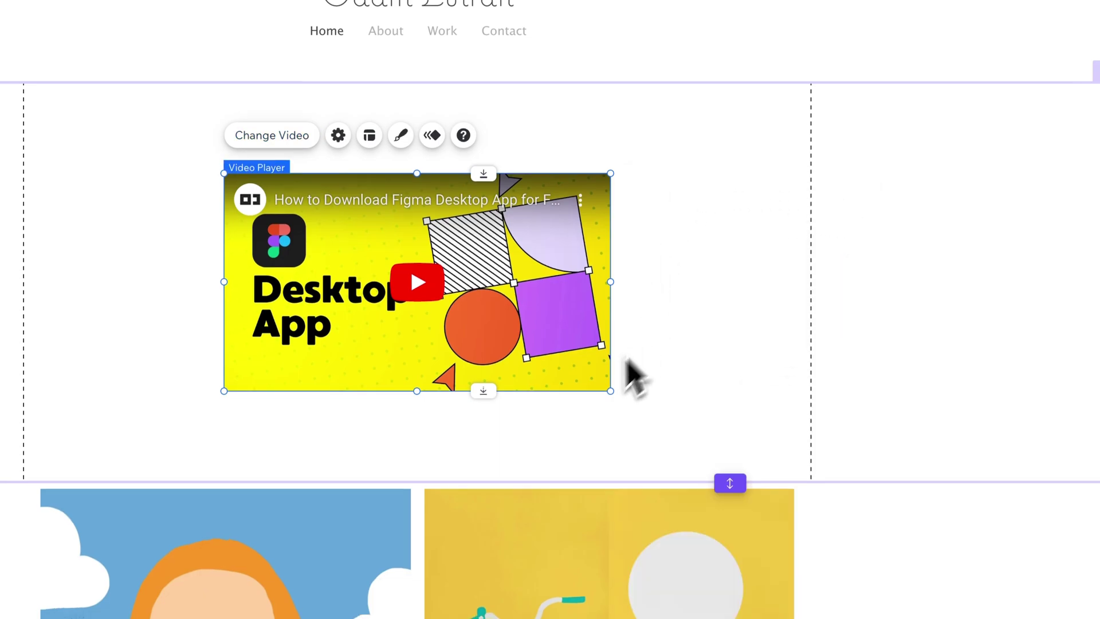
# - Enlarge the video player across the section, shift it left, and fit the section height
pyautogui.moveTo(482, 181); pyautogui.dragTo(484, 183)
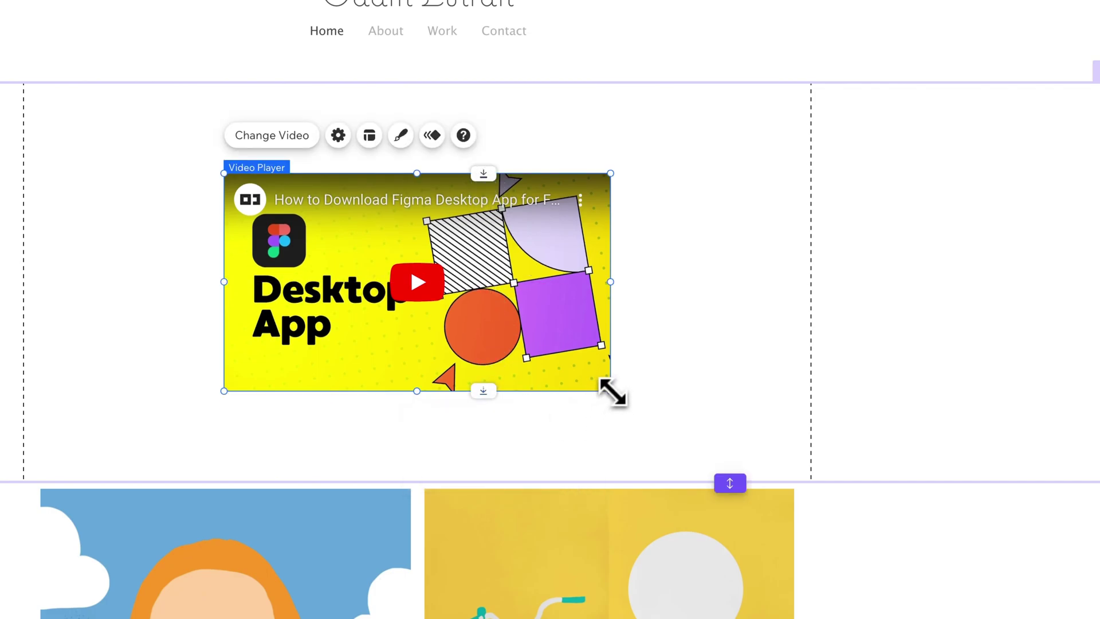
pyautogui.moveTo(610, 392); pyautogui.dragTo(711, 434)
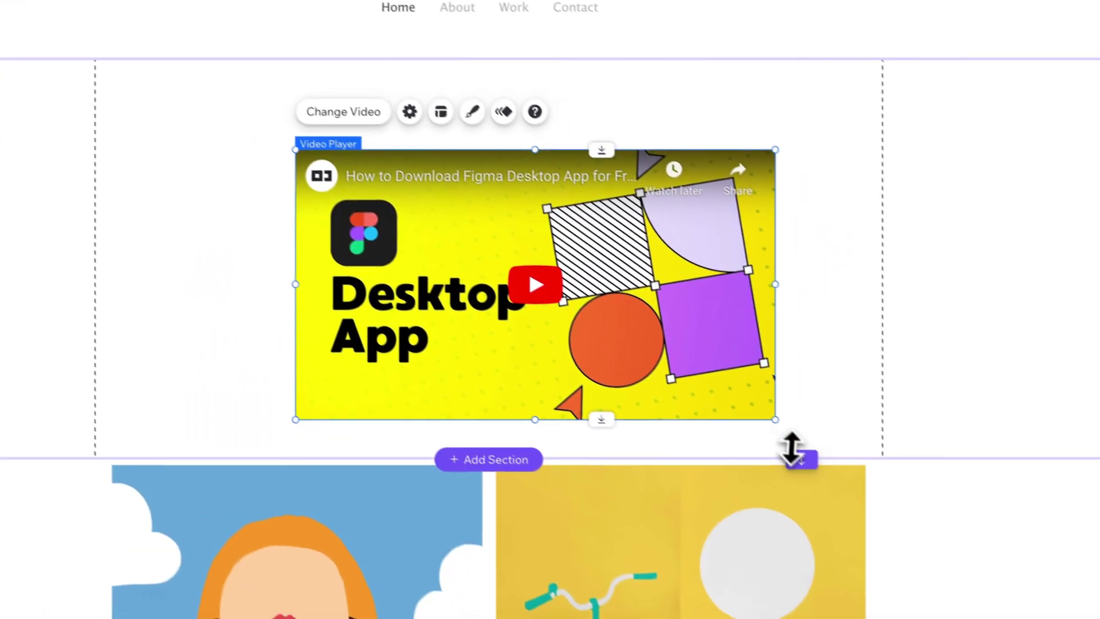
pyautogui.moveTo(782, 509); pyautogui.dragTo(781, 582)
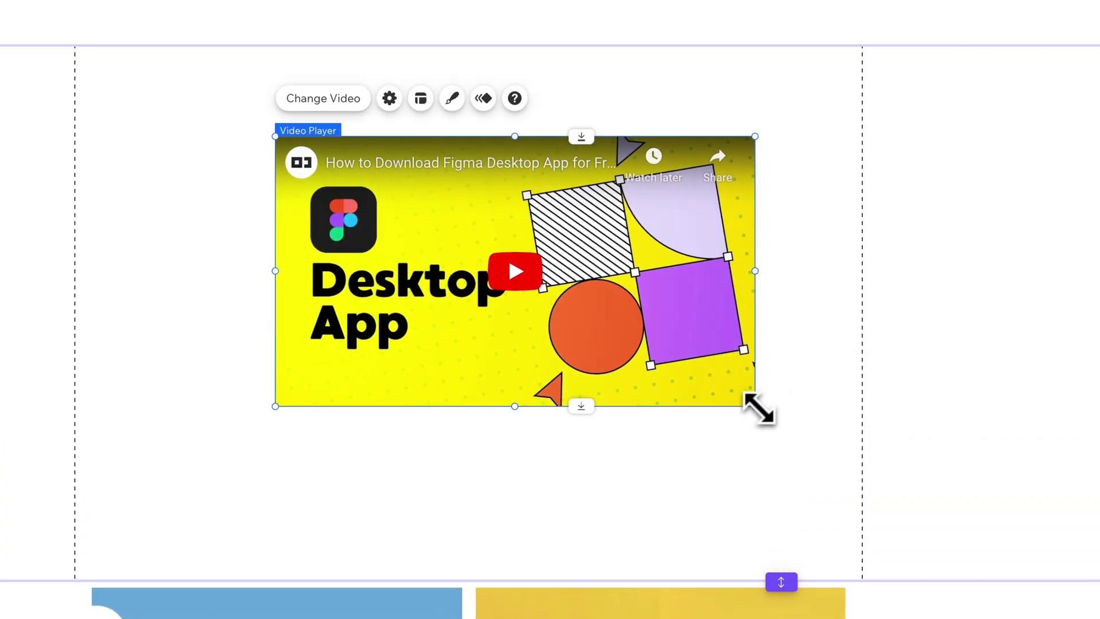
pyautogui.moveTo(755, 408); pyautogui.dragTo(861, 476)
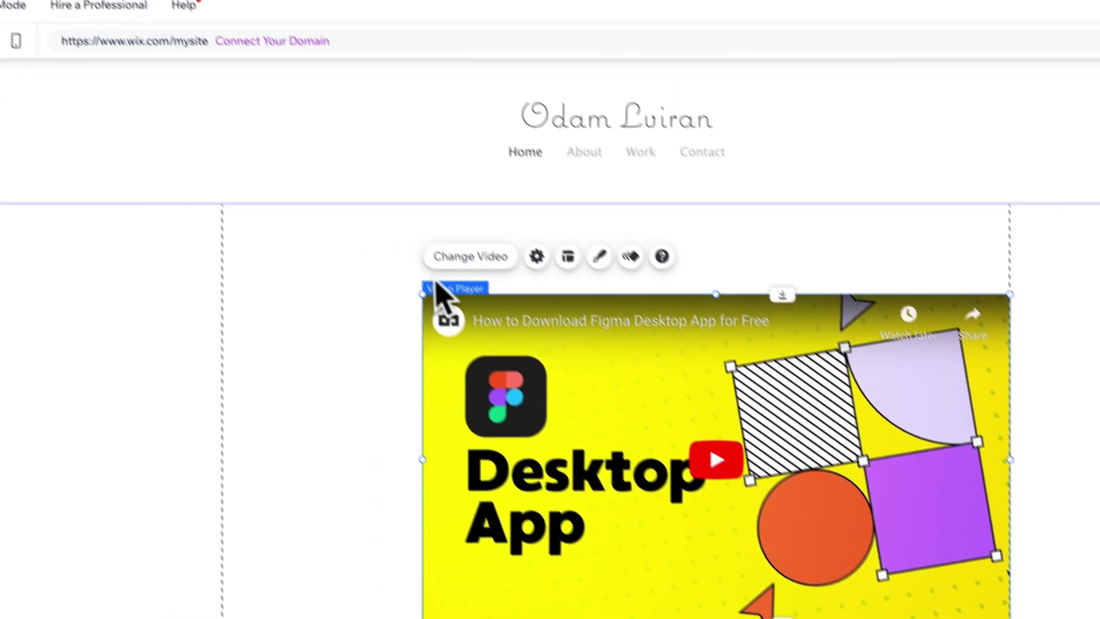
pyautogui.moveTo(447, 324); pyautogui.dragTo(254, 251)
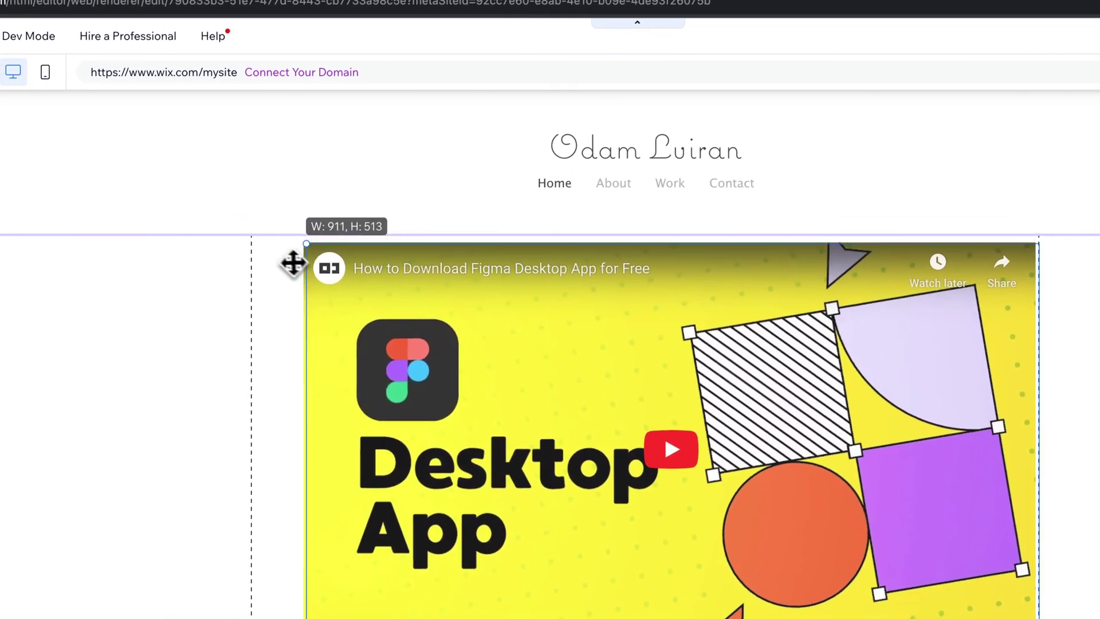
pyautogui.moveTo(253, 251); pyautogui.dragTo(241, 246)
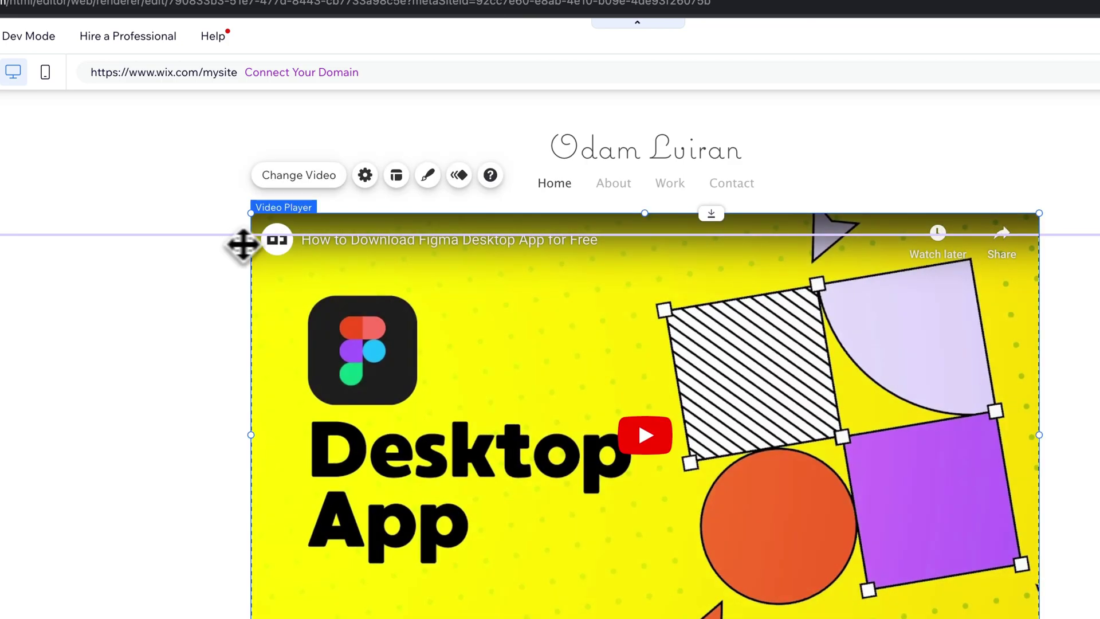
pyautogui.moveTo(723, 218); pyautogui.dragTo(775, 318)
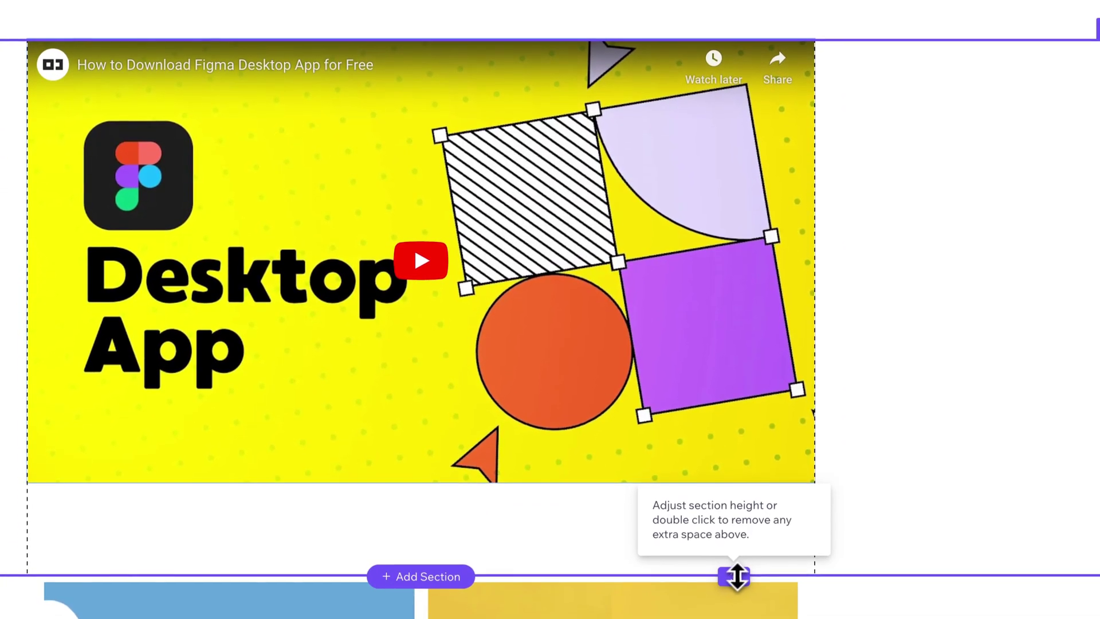
pyautogui.moveTo(737, 579); pyautogui.dragTo(740, 523)
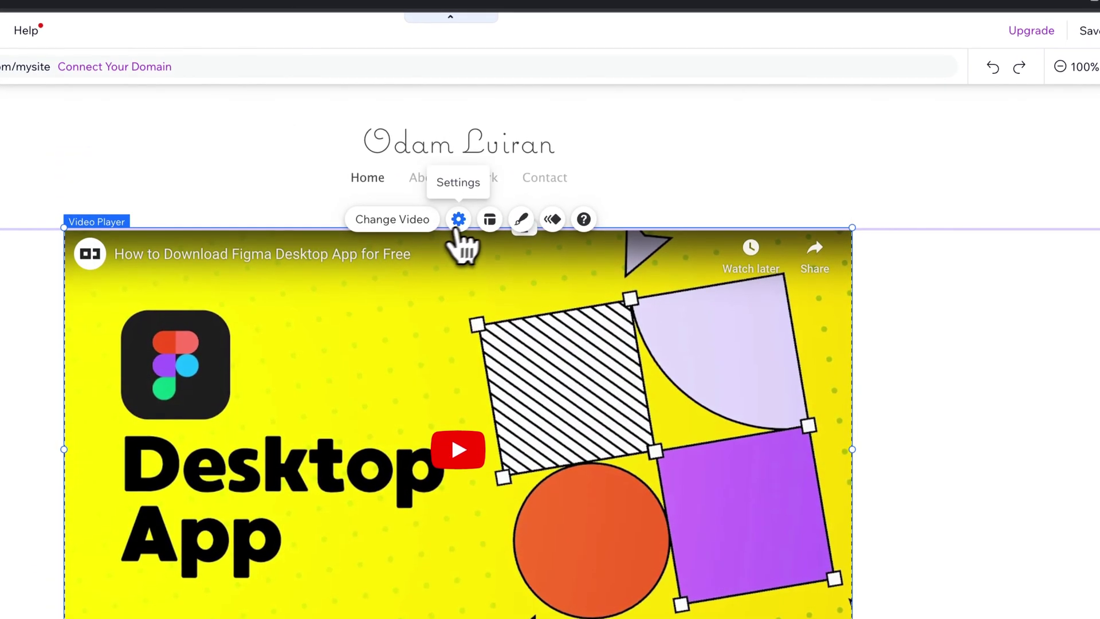
# - Review the player's Settings, Layout, and Design options: Fill, Border, Shadow and Text
pyautogui.click(469, 225)
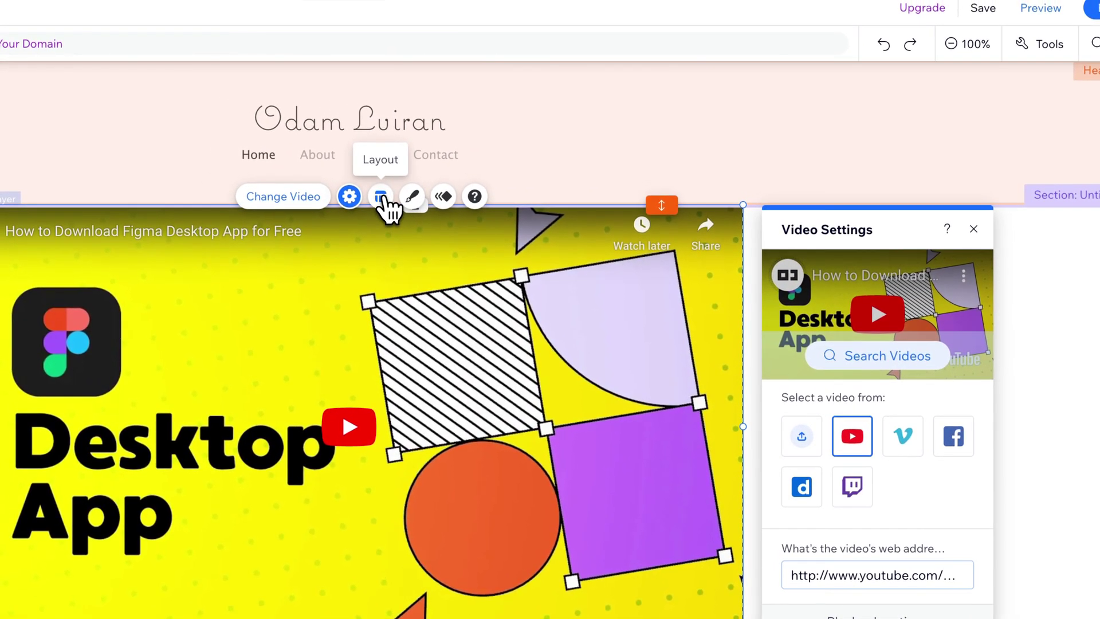
pyautogui.click(375, 177)
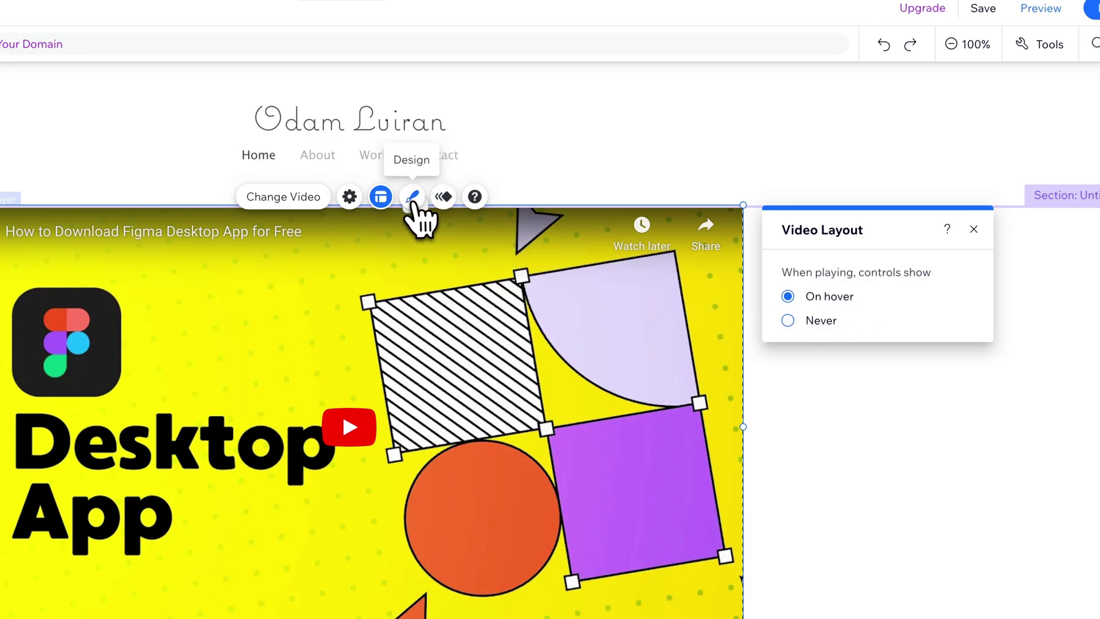
pyautogui.click(413, 199)
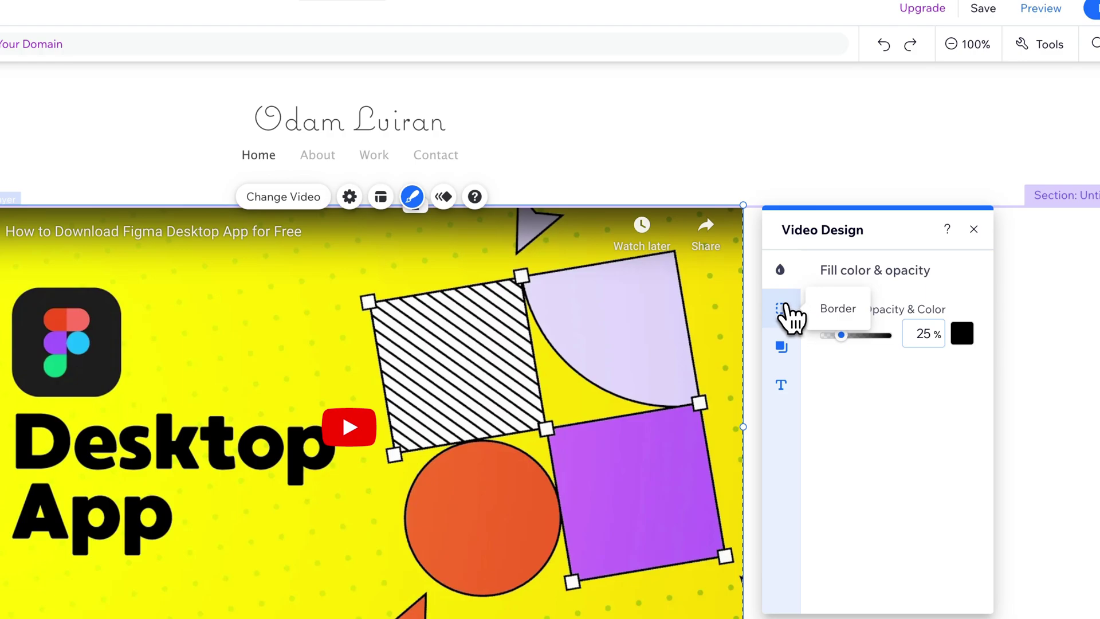
pyautogui.click(790, 317)
pyautogui.click(789, 348)
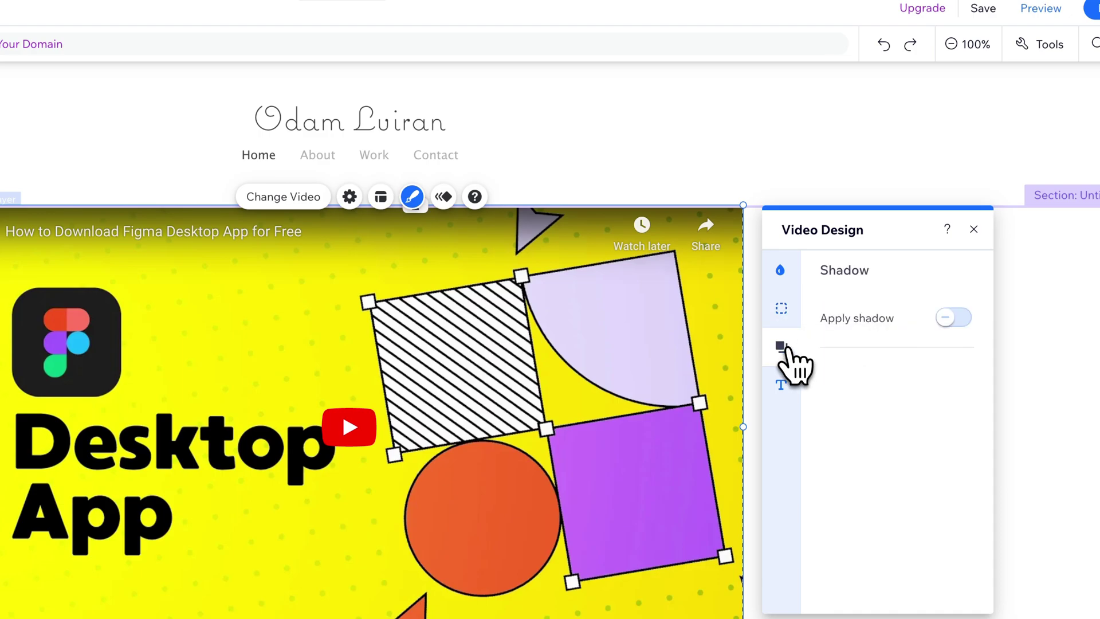
pyautogui.click(787, 382)
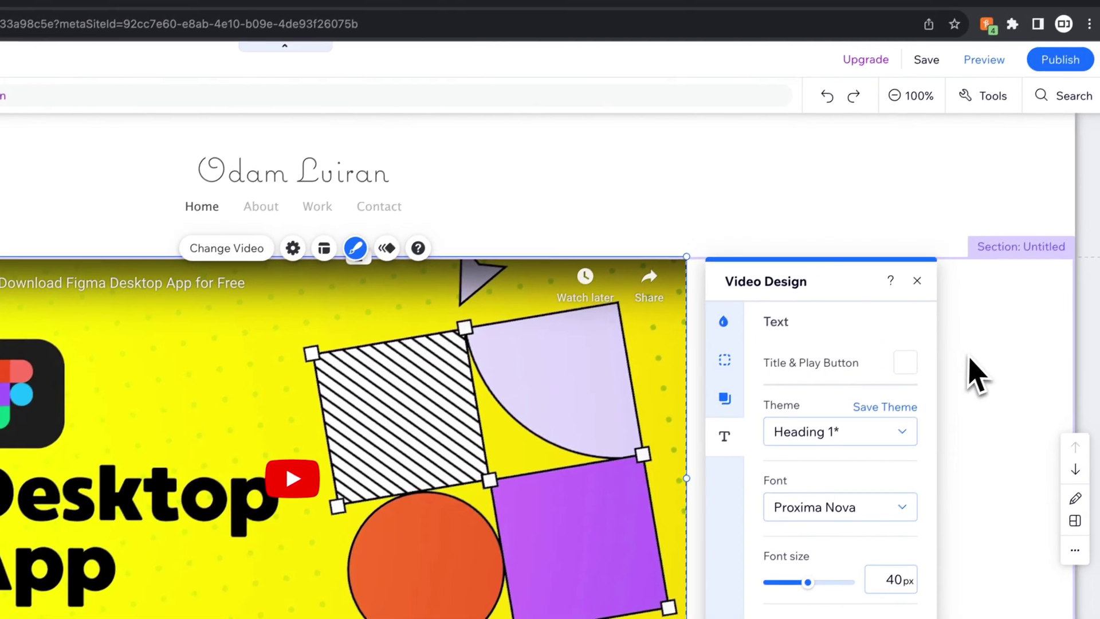
# - Close the design panel, then preview the site and play the Figma video muted
pyautogui.click(1032, 318)
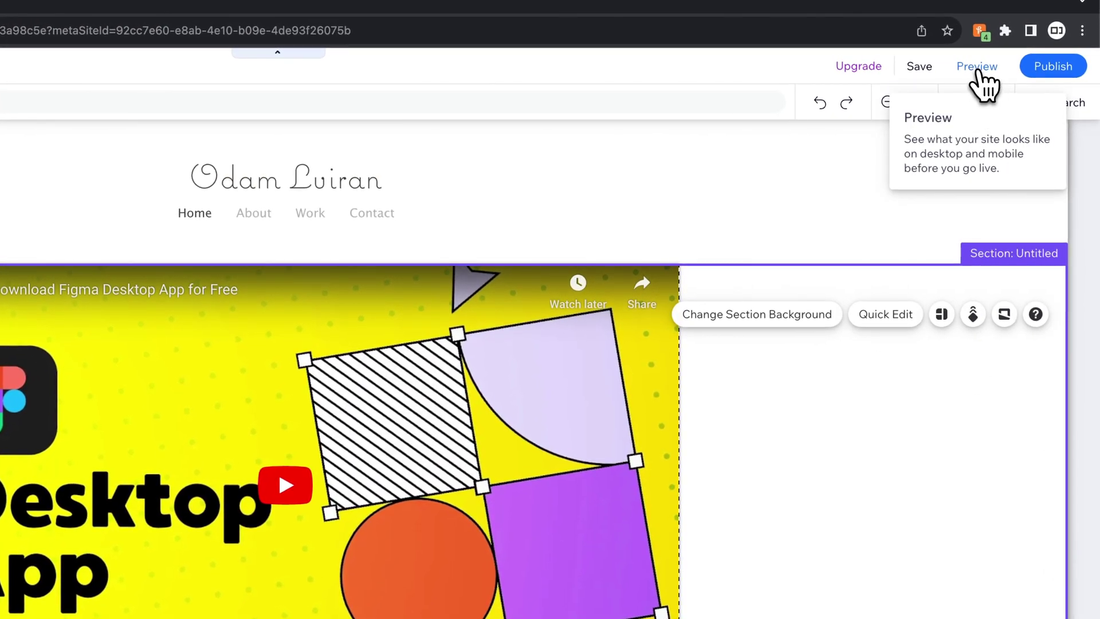
pyautogui.click(980, 73)
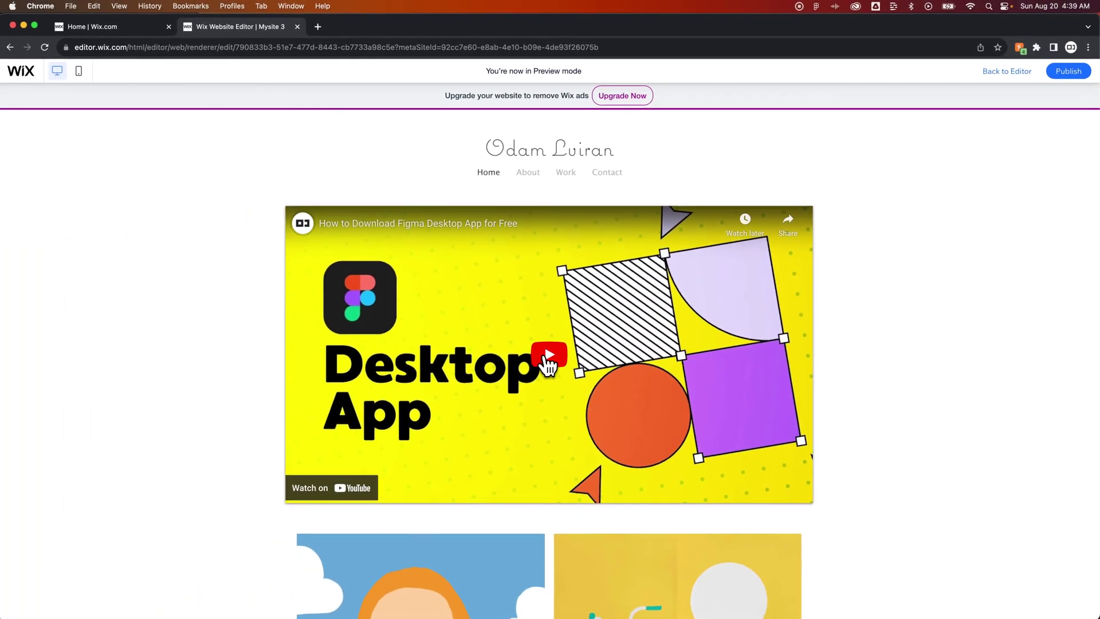
pyautogui.click(549, 360)
pyautogui.click(327, 491)
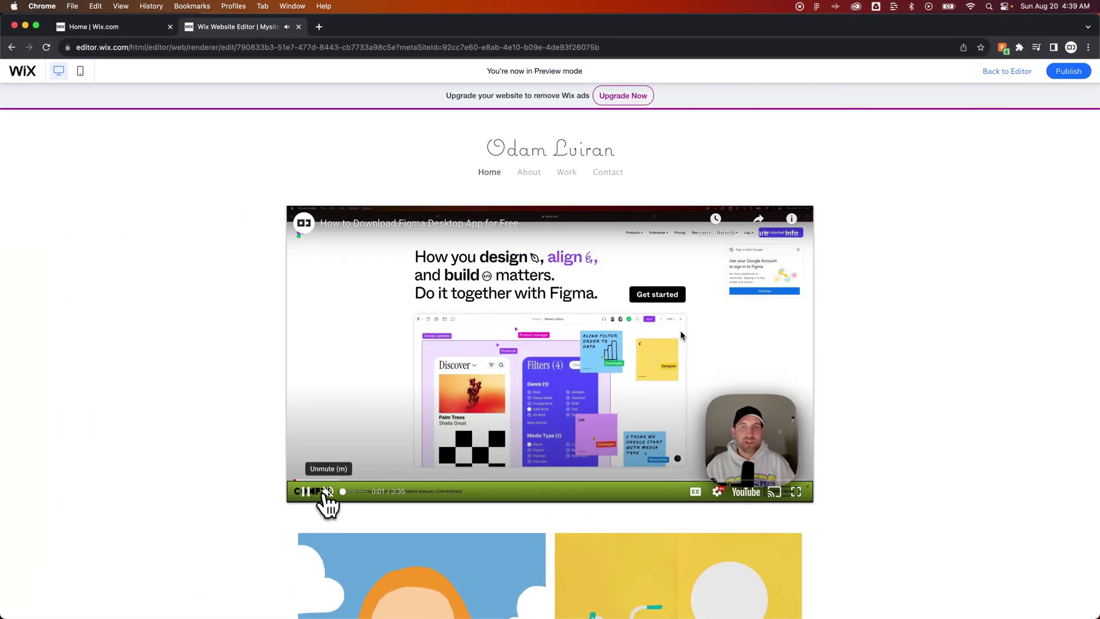